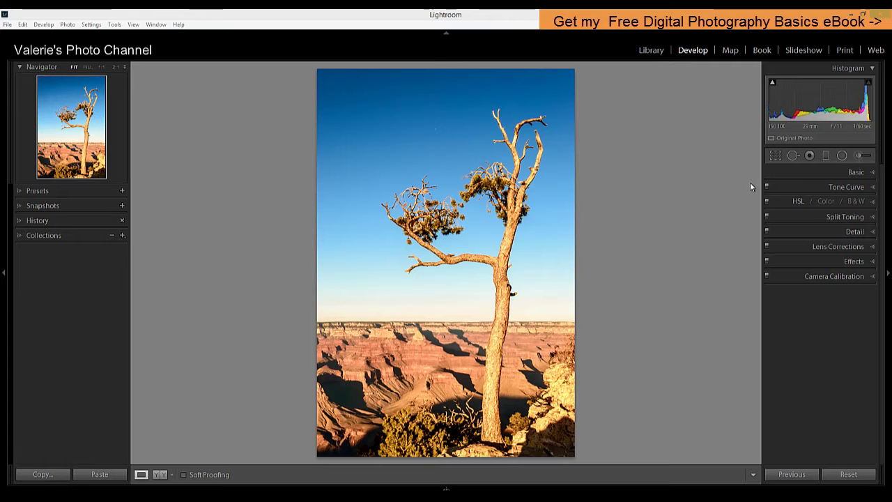
Step: Reset the Adjustment Brush effects and set Size 12 with Saturation -100
left_click(858, 159)
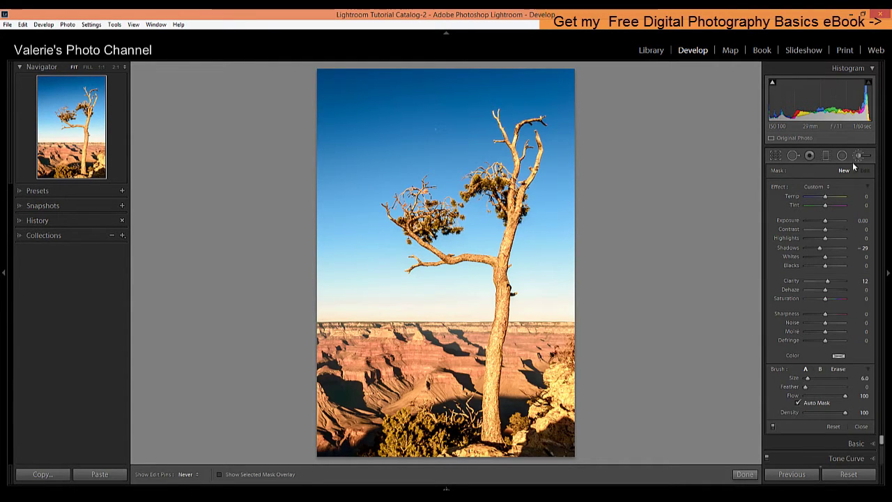
double_click(780, 184)
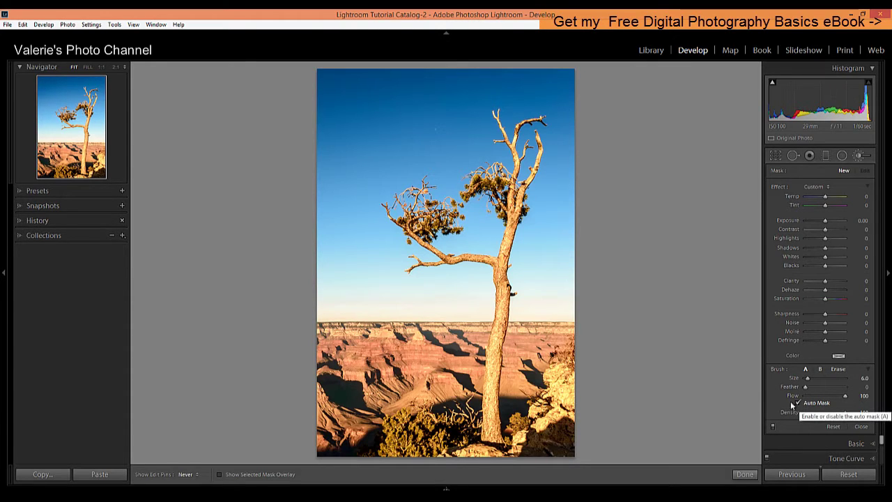
key("bracketright")
key("bracketright")
key("bracketright")
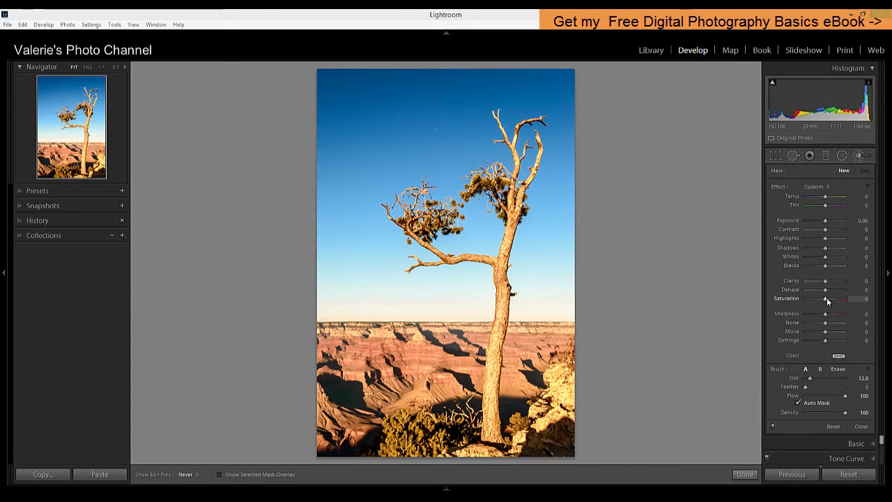
left_click_drag(824, 297, 804, 299)
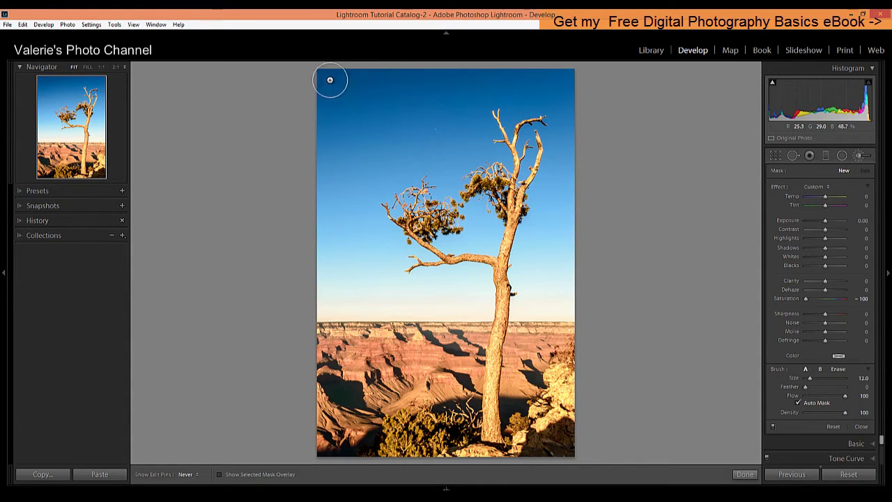
Step: Paint desaturation over the top-left sky, the pale sky left of the trunk, and the left edge
mouse_move(328, 80)
left_mouse_down()
mouse_move(408, 87)
mouse_move(344, 95)
mouse_move(348, 112)
mouse_move(417, 114)
mouse_move(311, 135)
mouse_move(444, 142)
mouse_move(294, 160)
mouse_move(414, 151)
mouse_move(317, 169)
mouse_move(421, 159)
mouse_move(447, 83)
mouse_move(430, 92)
mouse_move(563, 71)
mouse_move(400, 74)
mouse_move(564, 80)
mouse_move(579, 156)
mouse_move(540, 212)
mouse_move(542, 249)
mouse_move(571, 197)
mouse_move(566, 272)
mouse_move(552, 249)
mouse_move(515, 276)
mouse_move(534, 228)
mouse_move(525, 248)
mouse_move(553, 228)
mouse_move(561, 143)
mouse_move(558, 209)
left_mouse_up()
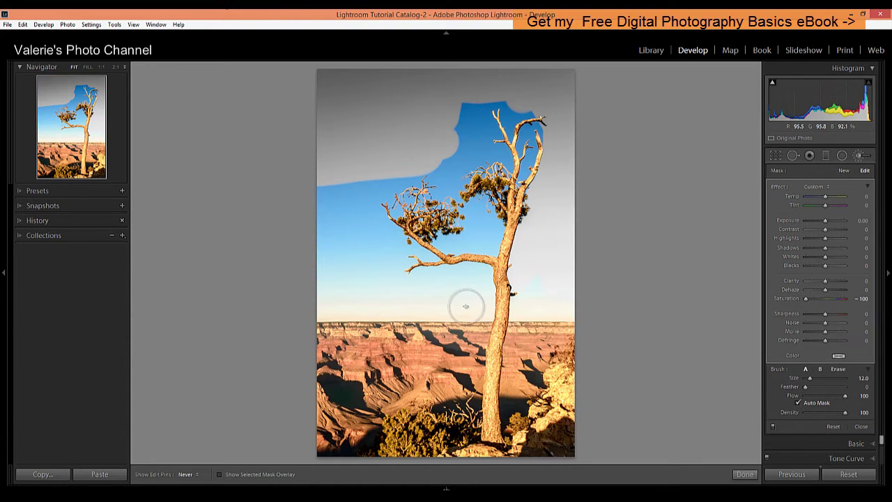
mouse_move(465, 306)
left_mouse_down()
mouse_move(467, 285)
mouse_move(410, 294)
left_mouse_up()
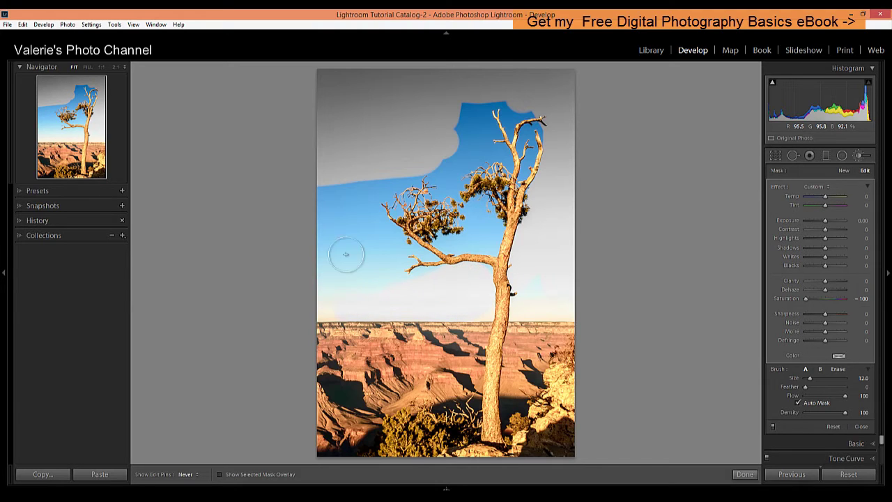
mouse_move(346, 254)
left_mouse_down()
mouse_move(340, 242)
mouse_move(328, 266)
mouse_move(324, 220)
mouse_move(354, 181)
mouse_move(363, 262)
mouse_move(374, 237)
mouse_move(383, 239)
mouse_move(384, 281)
mouse_move(367, 214)
mouse_move(366, 189)
mouse_move(378, 179)
mouse_move(412, 165)
mouse_move(427, 167)
mouse_move(421, 176)
mouse_move(440, 173)
mouse_move(423, 176)
mouse_move(442, 152)
mouse_move(481, 152)
mouse_move(498, 158)
mouse_move(446, 162)
mouse_move(487, 218)
mouse_move(476, 228)
mouse_move(468, 185)
mouse_move(479, 231)
mouse_move(485, 202)
left_mouse_up()
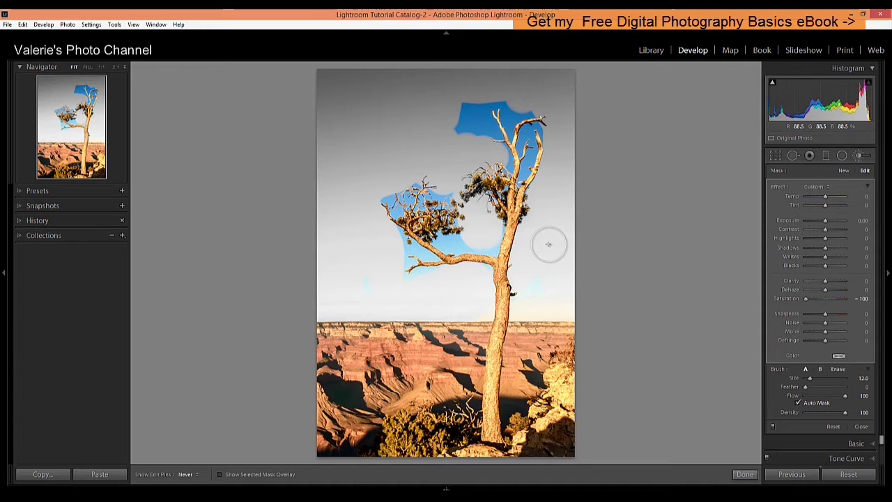
Step: Close the brush and expand the HSL Saturation and History panels
left_click(743, 474)
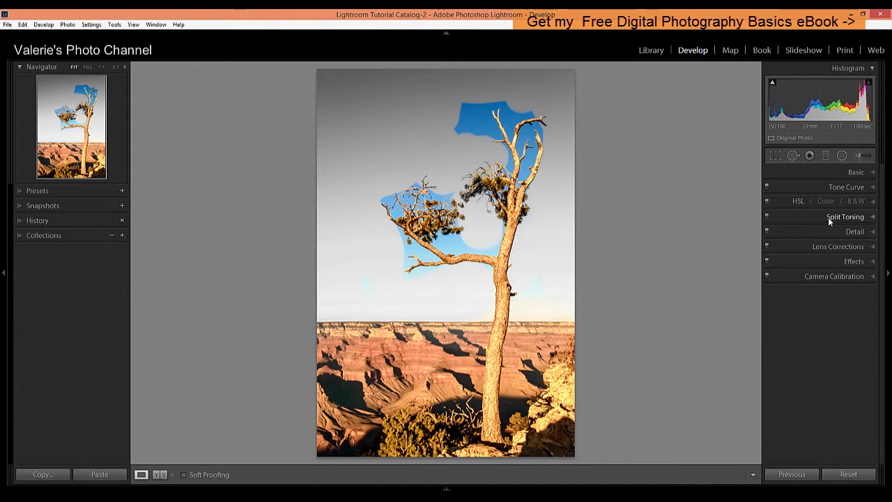
left_click(798, 202)
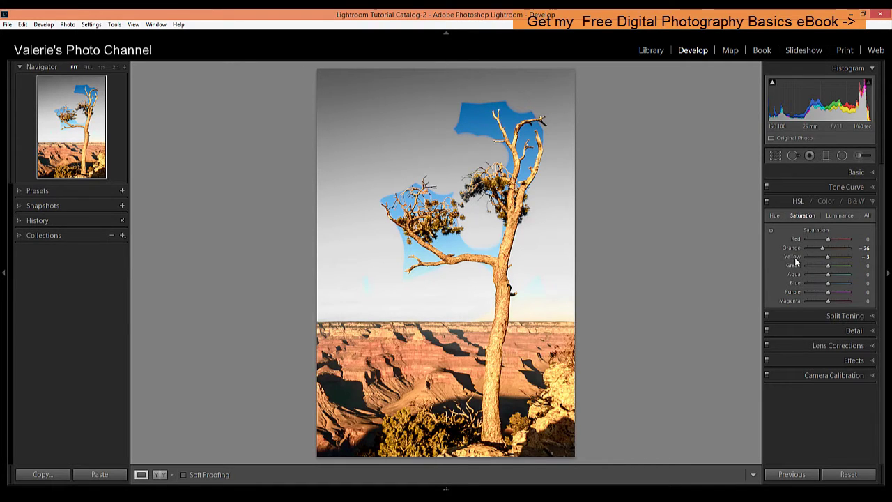
left_click(21, 221)
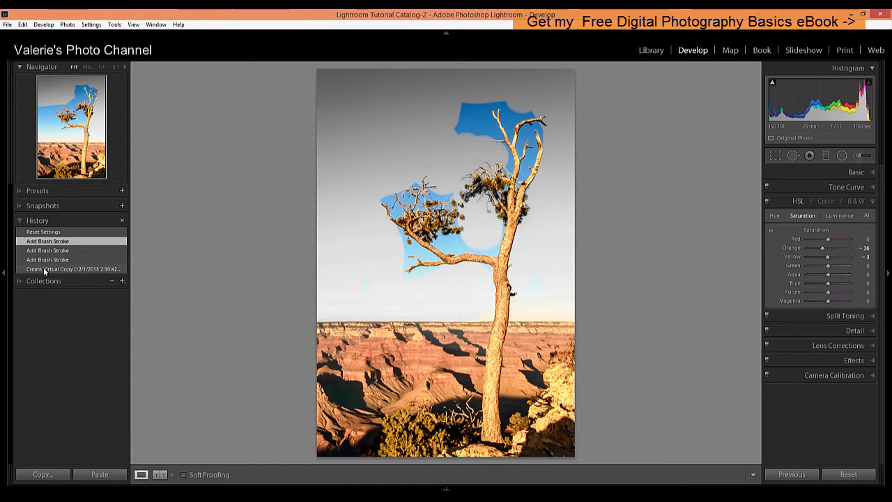
Step: Revert to Create Virtual Copy, set Aqua, Purple and Red saturation to -100, and undo the Orange change
left_click(44, 269)
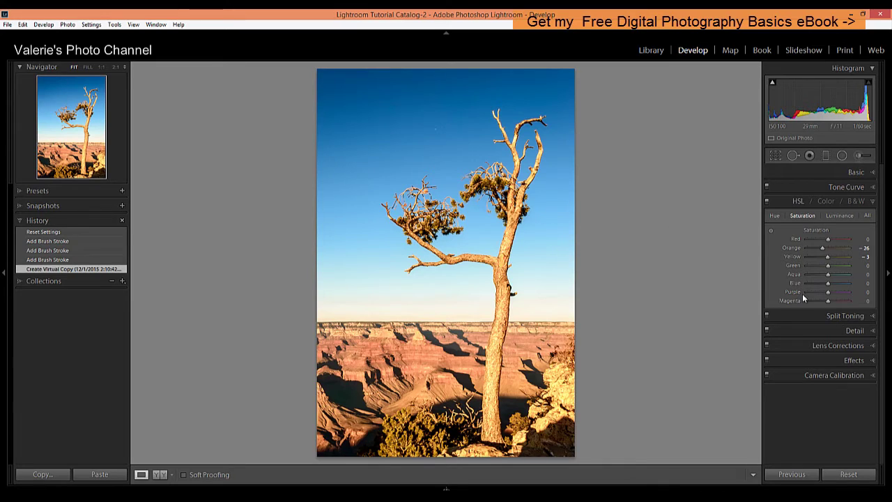
left_click_drag(829, 277, 807, 283)
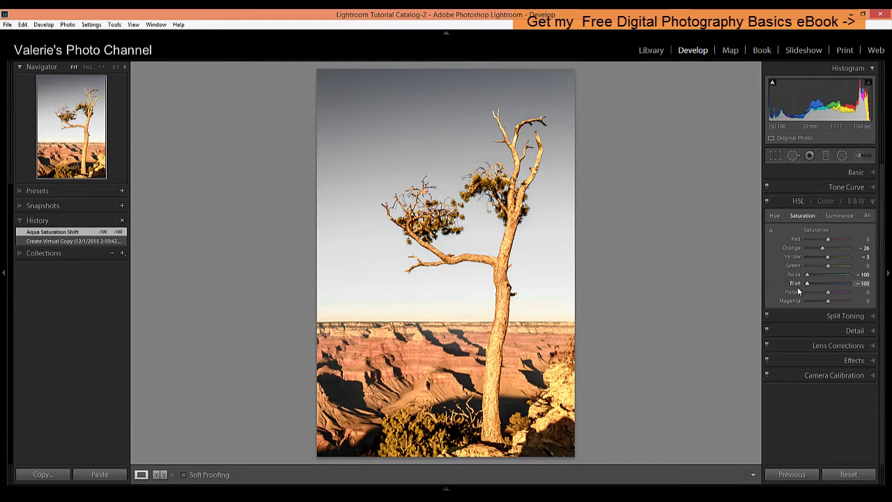
left_click_drag(828, 294, 798, 301)
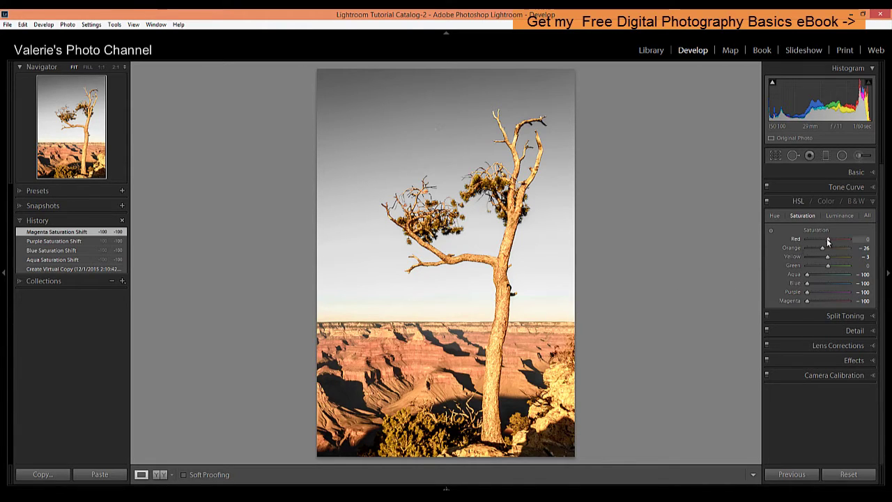
left_click_drag(827, 238, 803, 238)
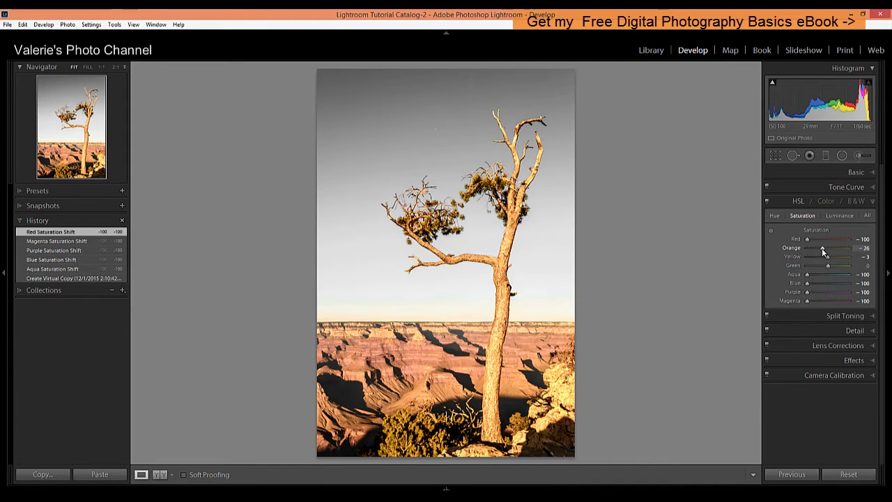
left_click_drag(822, 249, 802, 251)
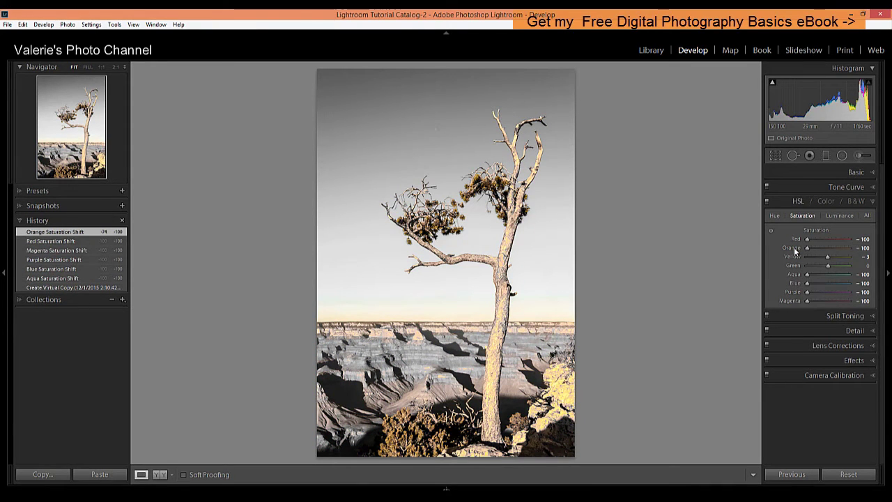
key("ctrl+z")
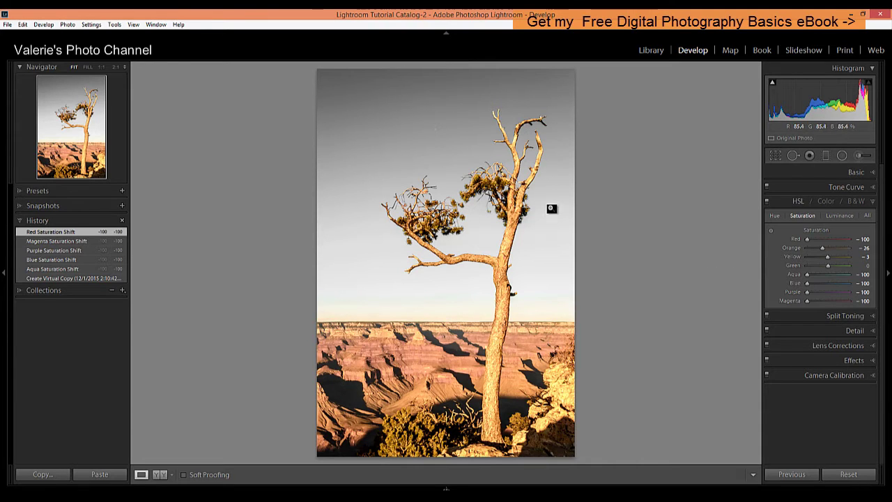
Step: Brush Saturation -100 over the canyon's right edge and left horizon rim, then the tree base with size 7
left_click(860, 155)
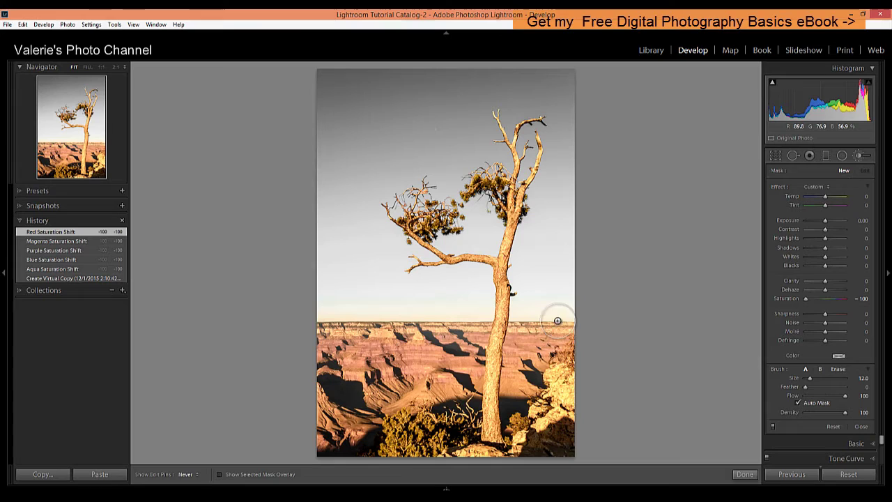
mouse_move(558, 320)
left_mouse_down()
mouse_move(583, 315)
mouse_move(583, 435)
mouse_move(561, 438)
mouse_move(538, 390)
mouse_move(558, 325)
mouse_move(529, 382)
mouse_move(540, 325)
mouse_move(532, 336)
mouse_move(531, 317)
mouse_move(516, 398)
mouse_move(524, 457)
left_mouse_up()
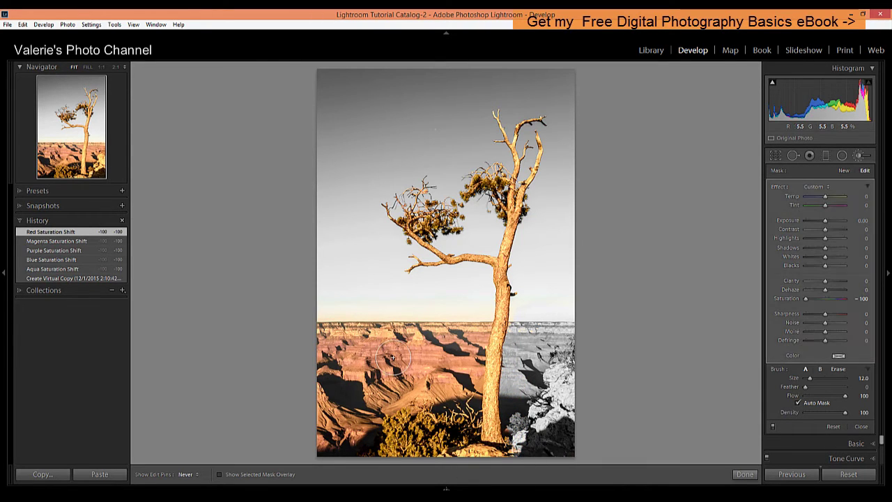
mouse_move(332, 326)
left_mouse_down()
mouse_move(411, 324)
mouse_move(314, 328)
mouse_move(434, 321)
mouse_move(424, 318)
mouse_move(465, 308)
mouse_move(473, 330)
mouse_move(462, 430)
mouse_move(366, 457)
mouse_move(335, 328)
mouse_move(333, 432)
mouse_move(318, 467)
mouse_move(330, 381)
mouse_move(362, 329)
mouse_move(382, 351)
mouse_move(427, 321)
mouse_move(439, 327)
mouse_move(439, 353)
mouse_move(410, 326)
mouse_move(322, 322)
mouse_move(348, 323)
mouse_move(527, 437)
left_mouse_up()
scroll(460, 457, "down", 5)
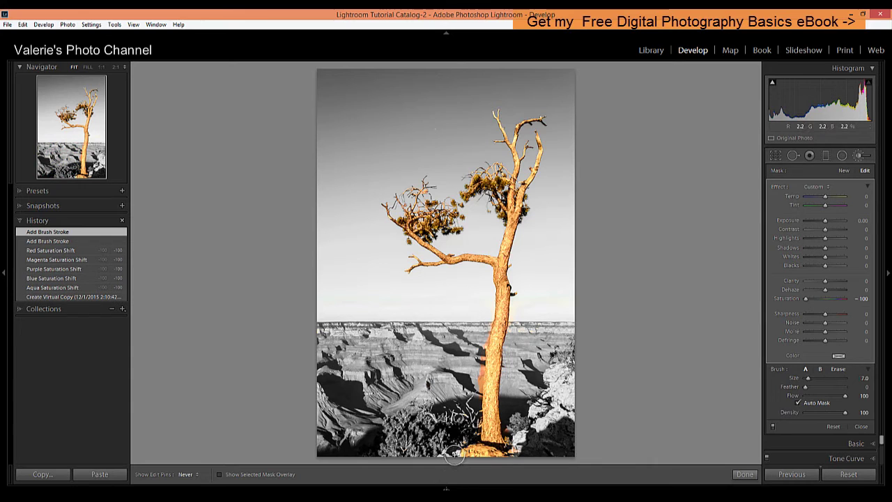
mouse_move(488, 458)
left_mouse_down()
mouse_move(505, 457)
mouse_move(454, 446)
left_mouse_up()
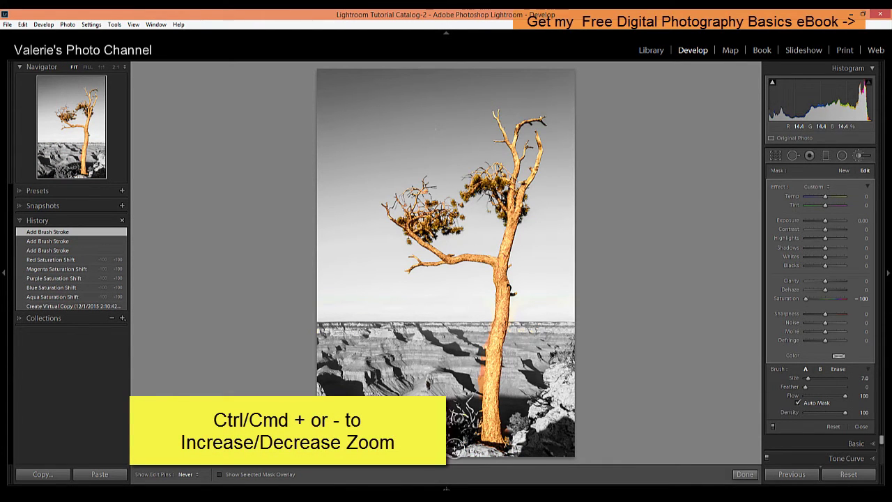
Step: Zoom in and paint small desaturation strokes beside the upper trunk and along its edges
key("ctrl+equal")
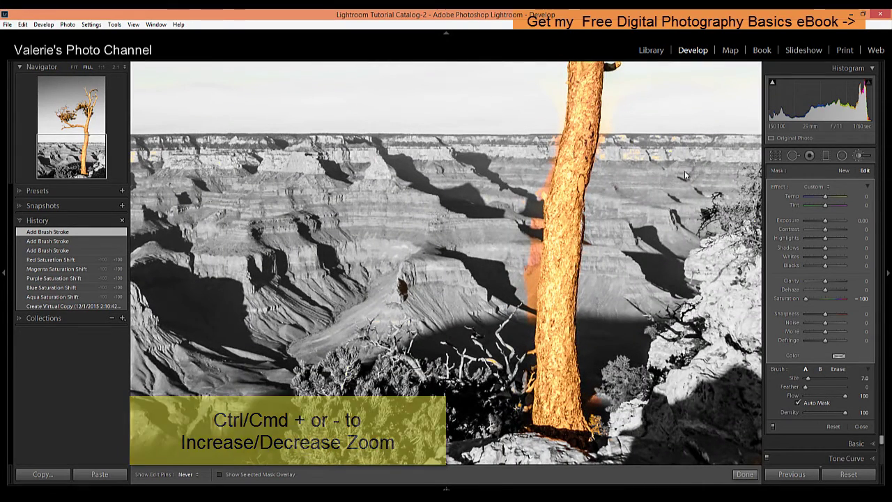
scroll(638, 146, "up", 2)
scroll(649, 154, "up", 3)
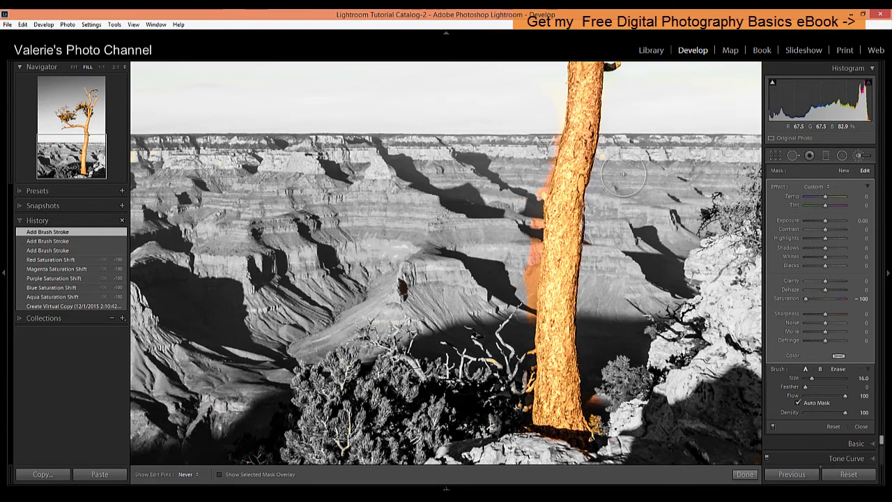
left_click(620, 171)
scroll(618, 170, "down", 5)
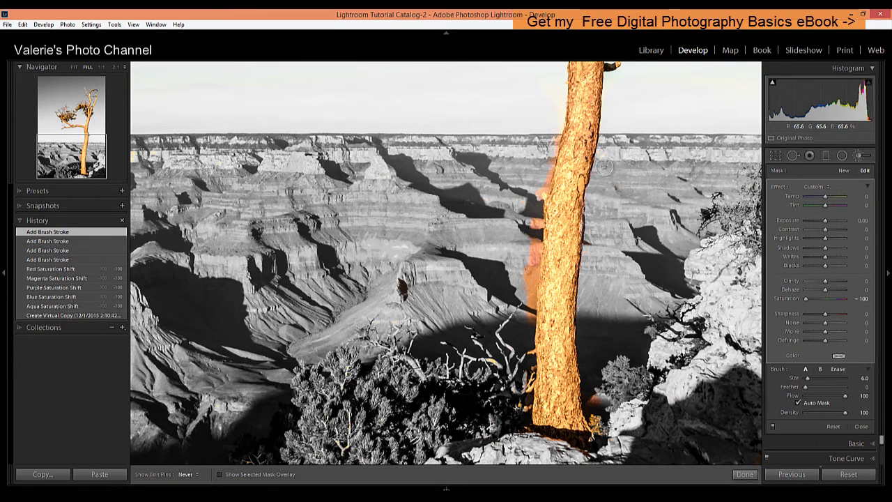
left_click(550, 185)
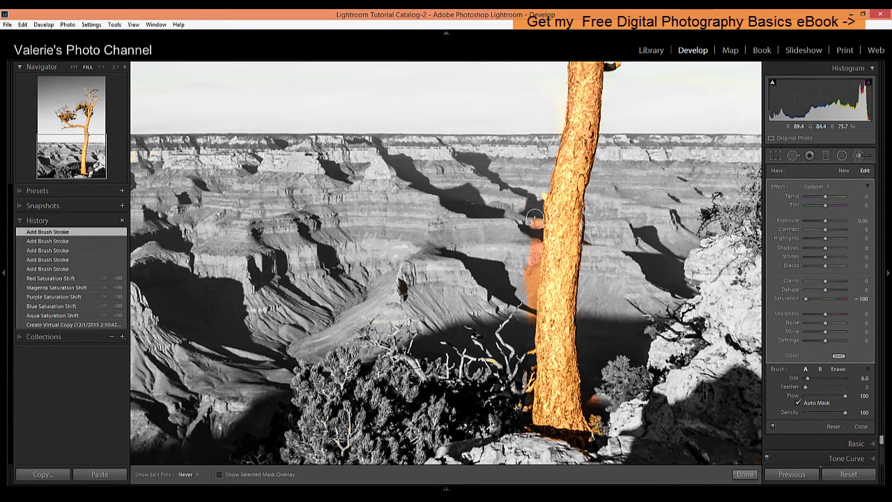
mouse_move(530, 271)
left_mouse_down()
mouse_move(519, 358)
mouse_move(492, 372)
mouse_move(528, 352)
mouse_move(522, 435)
mouse_move(561, 450)
mouse_move(618, 403)
mouse_move(597, 408)
mouse_move(597, 437)
mouse_move(573, 447)
mouse_move(537, 436)
left_mouse_up()
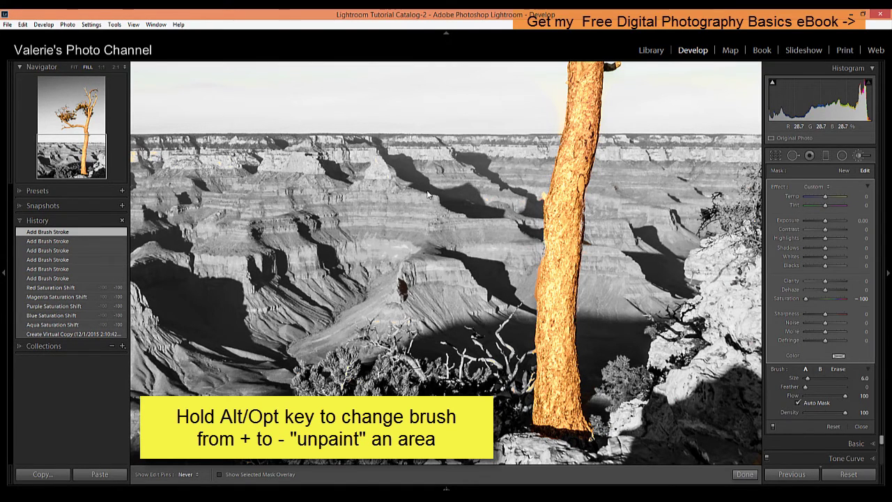
left_click(385, 195)
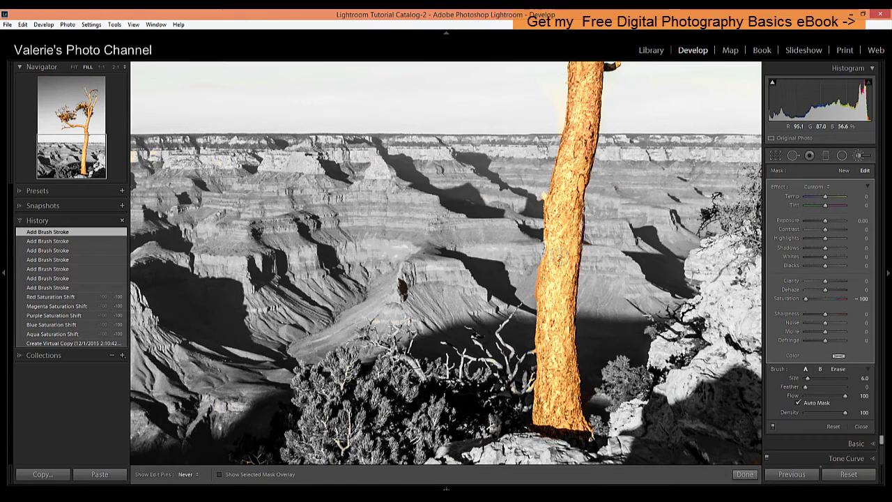
Step: Erase overspill on the trunk edge, grey the sky by the trunk top, and check the branches
key("alt")
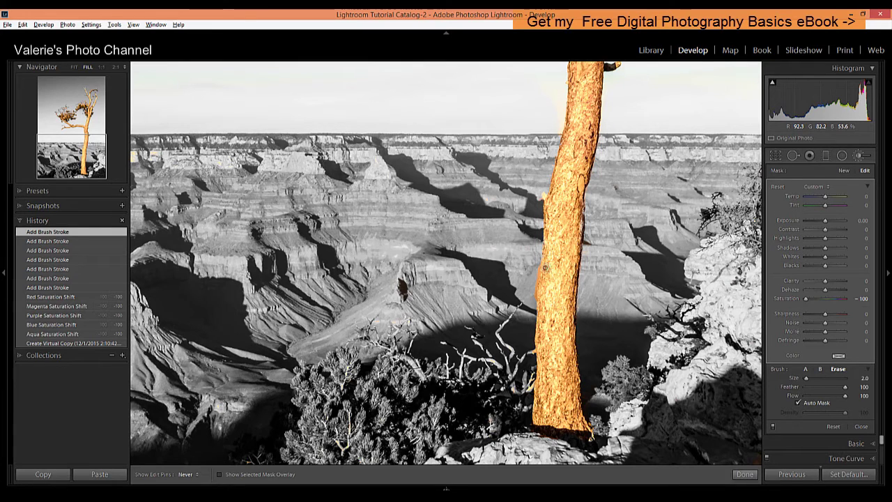
left_click_drag(548, 267, 565, 122)
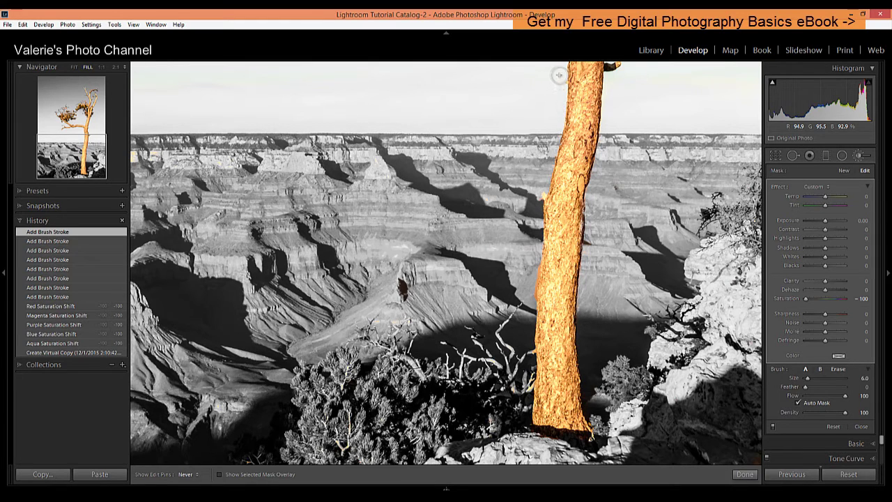
mouse_move(559, 74)
left_mouse_down()
mouse_move(655, 97)
mouse_move(624, 253)
mouse_move(626, 316)
left_mouse_up()
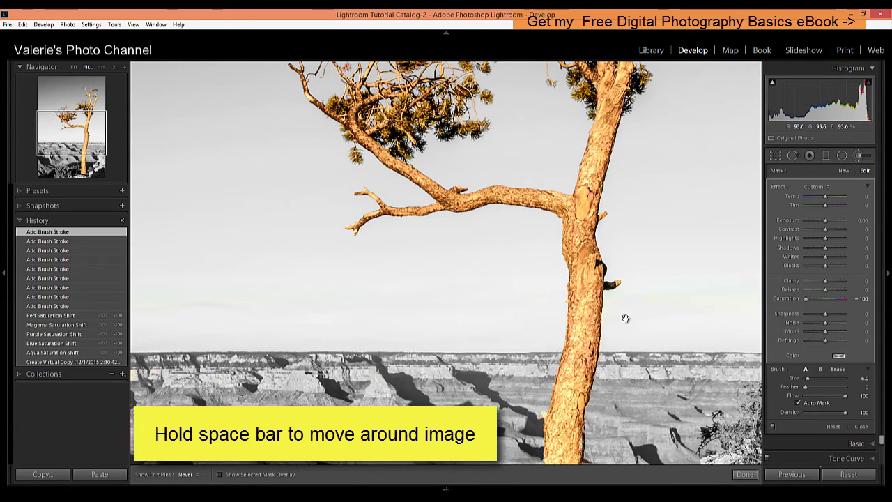
left_click_drag(626, 319, 444, 261)
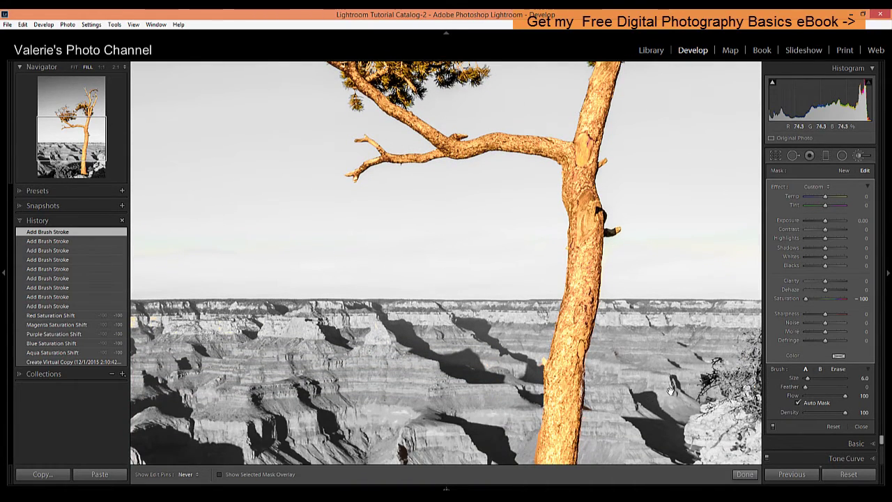
left_click_drag(669, 390, 653, 501)
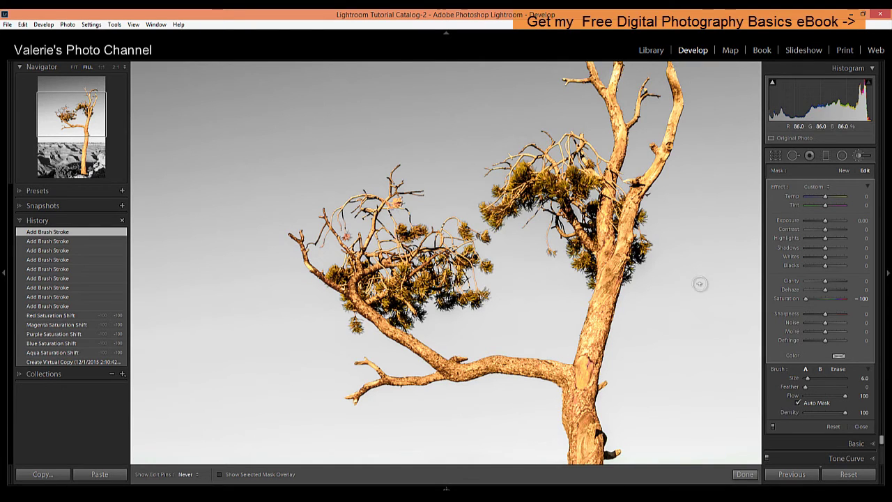
Step: Close the Adjustment Brush and fit the whole photo in the view
left_click(743, 475)
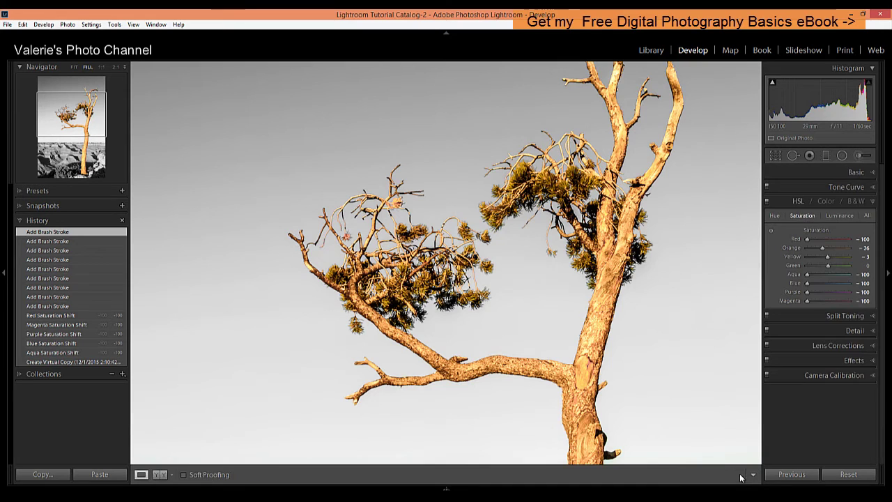
left_click(543, 171)
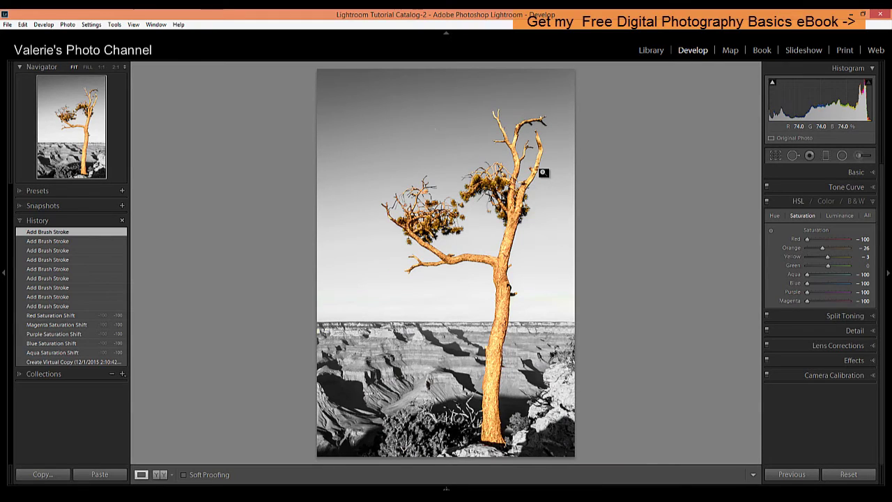